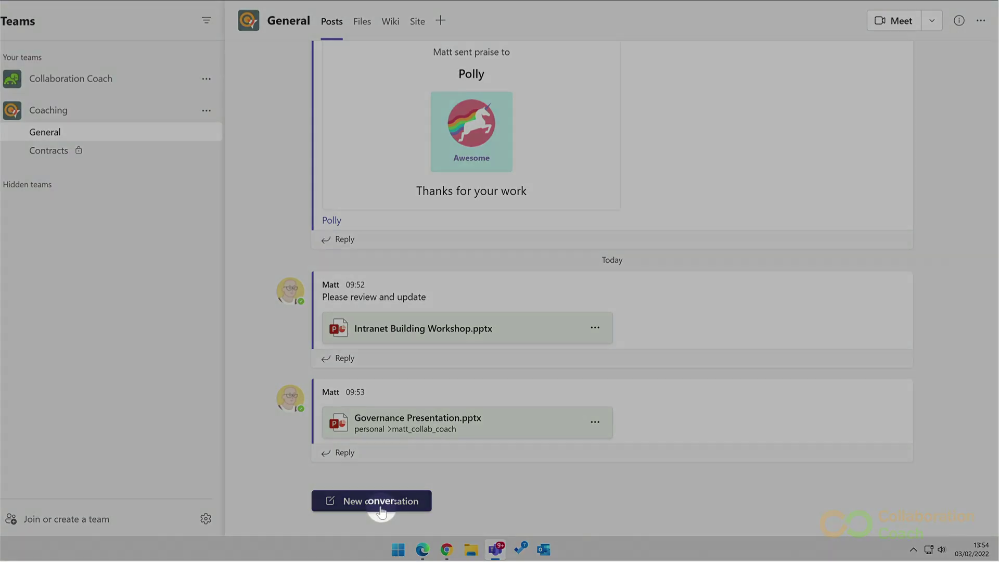
Attach Coaching Day.pptx from OneDrive as a shared link to a new conversation in the General channel and open its link settings
{"action": "left_click", "coordinate": [383, 501]}
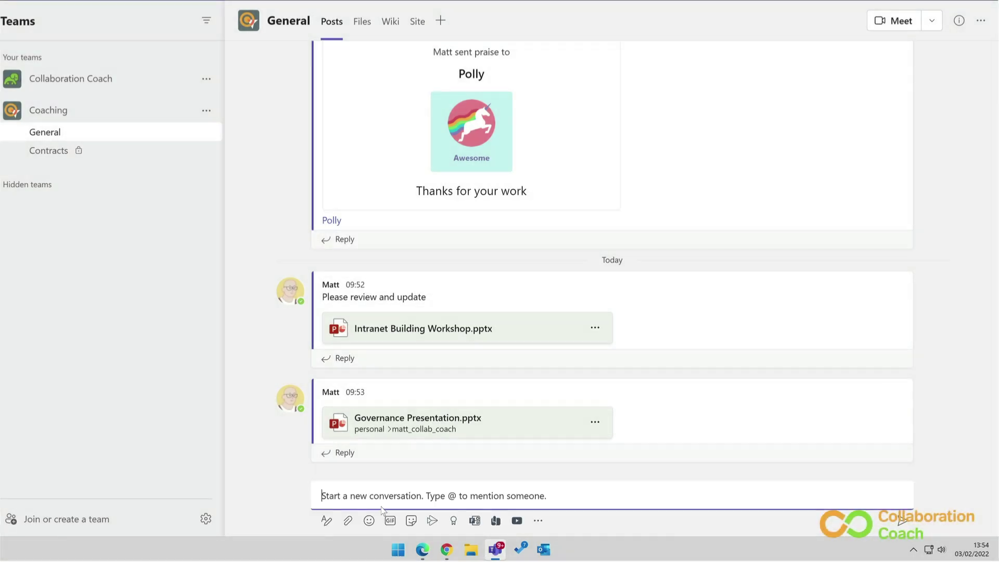
{"action": "left_click", "coordinate": [348, 520]}
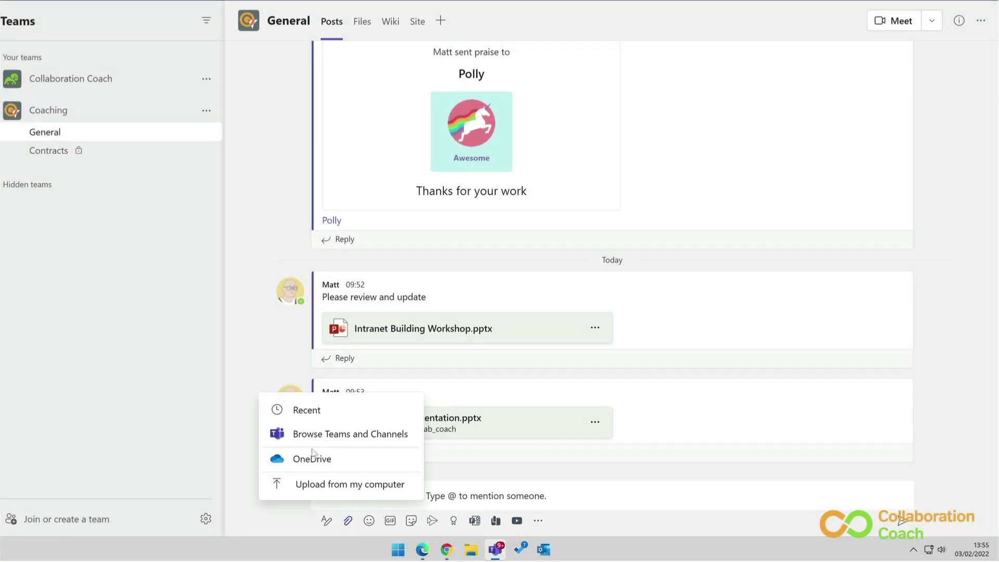
{"action": "left_click", "coordinate": [299, 459]}
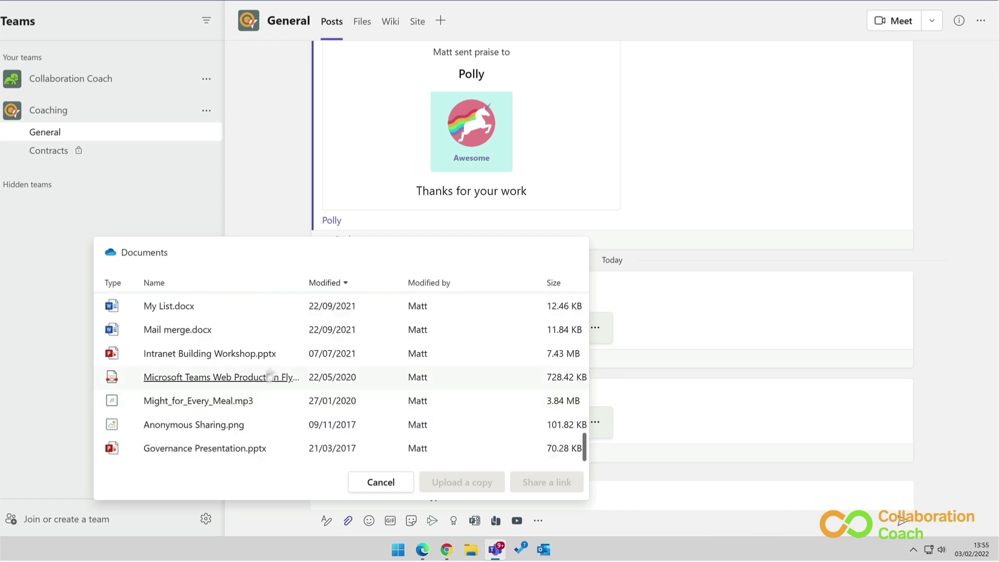
{"action": "left_click", "coordinate": [261, 383]}
{"action": "scroll", "coordinate": [290, 357], "scroll_direction": "up", "scroll_amount": 3}
{"action": "left_click", "coordinate": [267, 312]}
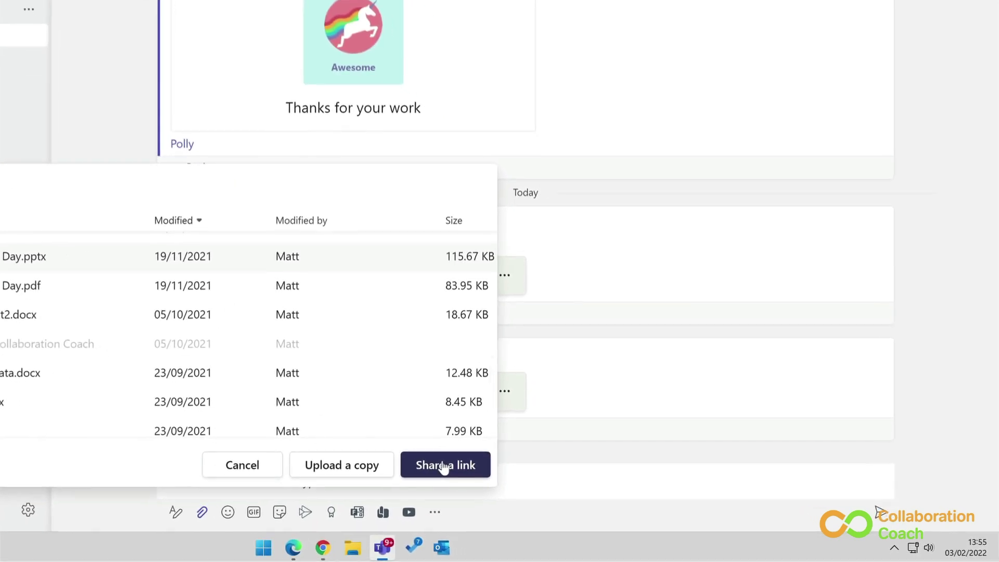
{"action": "left_click", "coordinate": [444, 466]}
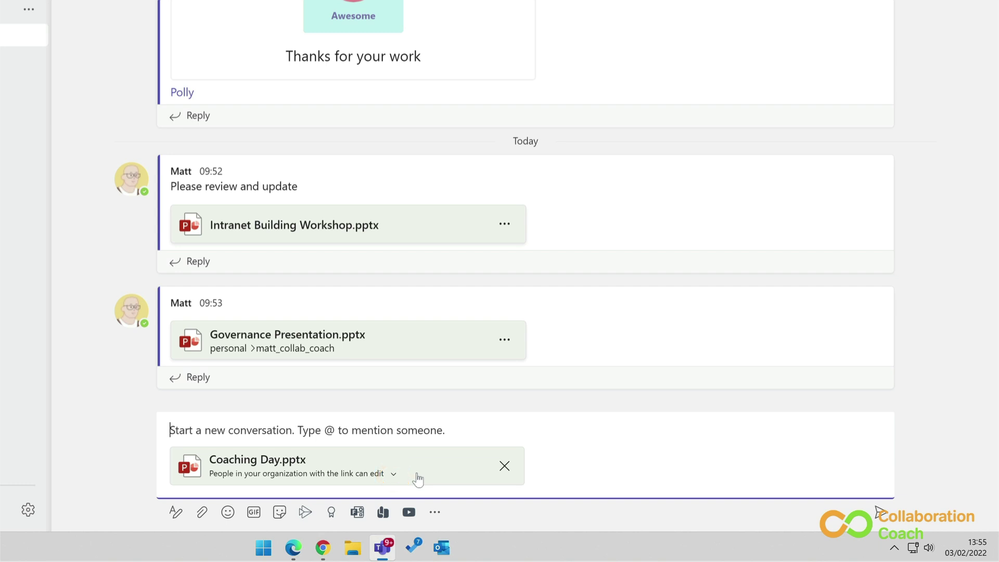
{"action": "left_click", "coordinate": [391, 474]}
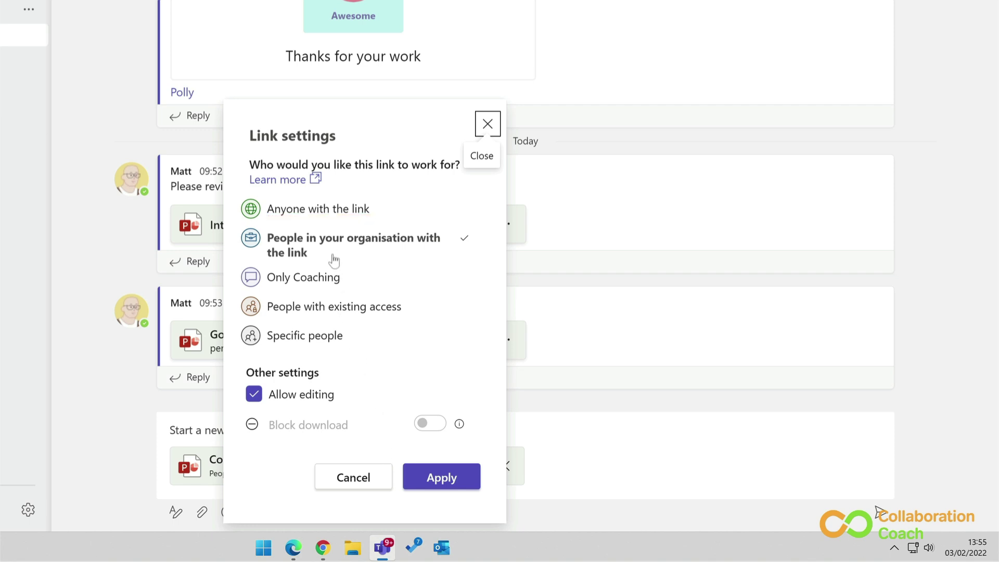
Make the link work for anyone with the link, turning editing permission off and back on
{"action": "left_click", "coordinate": [338, 210]}
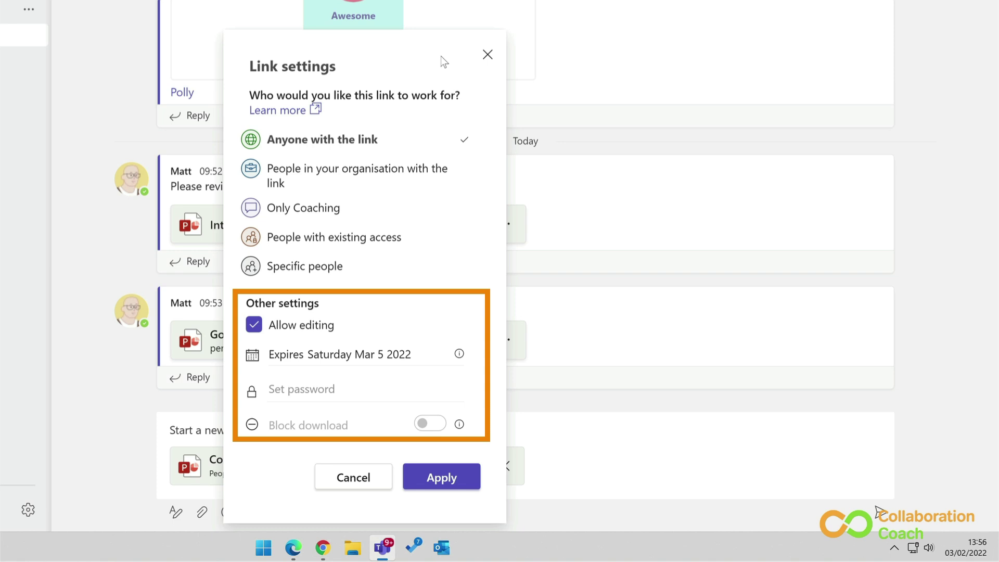
{"action": "left_click", "coordinate": [254, 325]}
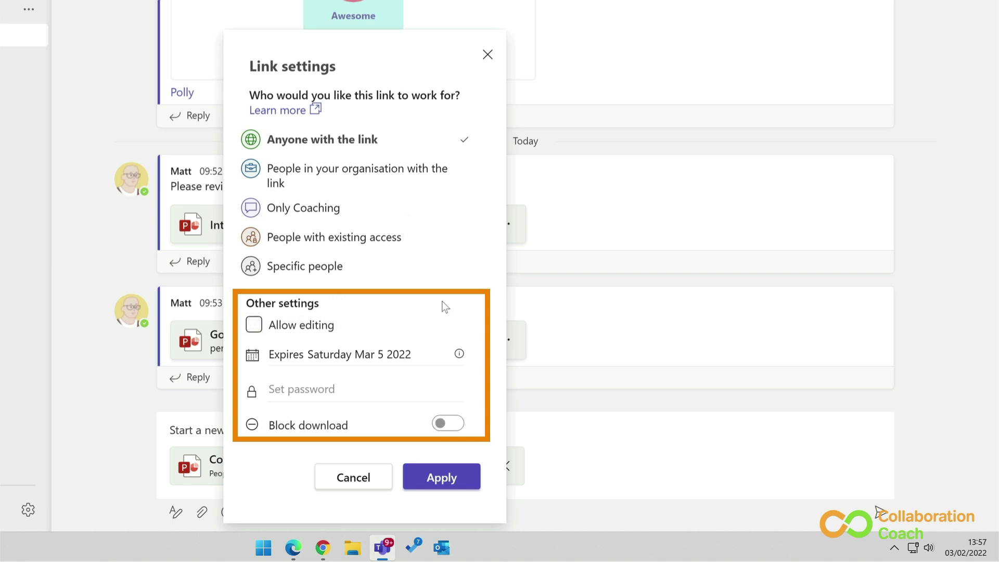
{"action": "left_click", "coordinate": [254, 325]}
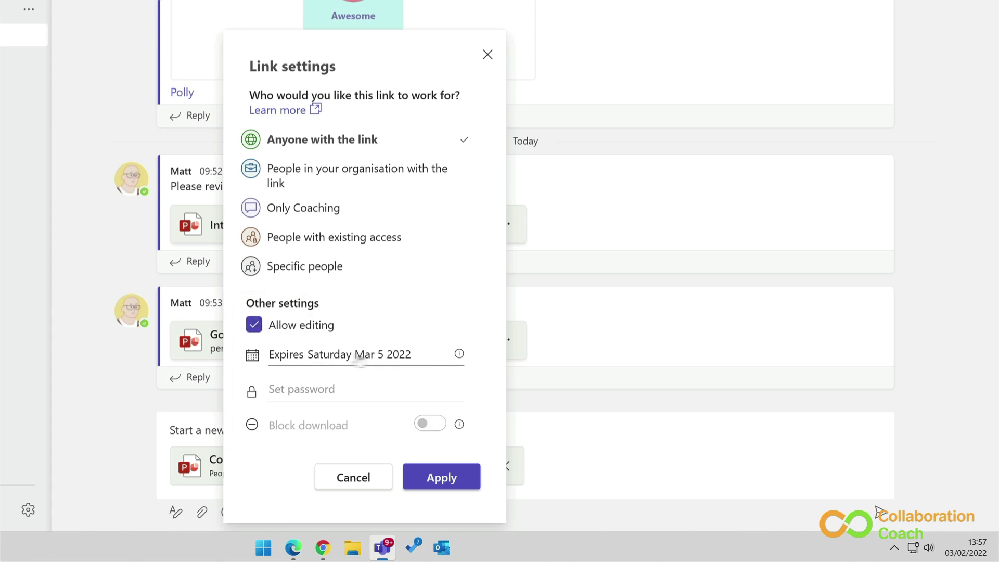
Set the link's expiry date to Thursday, February 17, 2022
{"action": "left_click", "coordinate": [407, 355]}
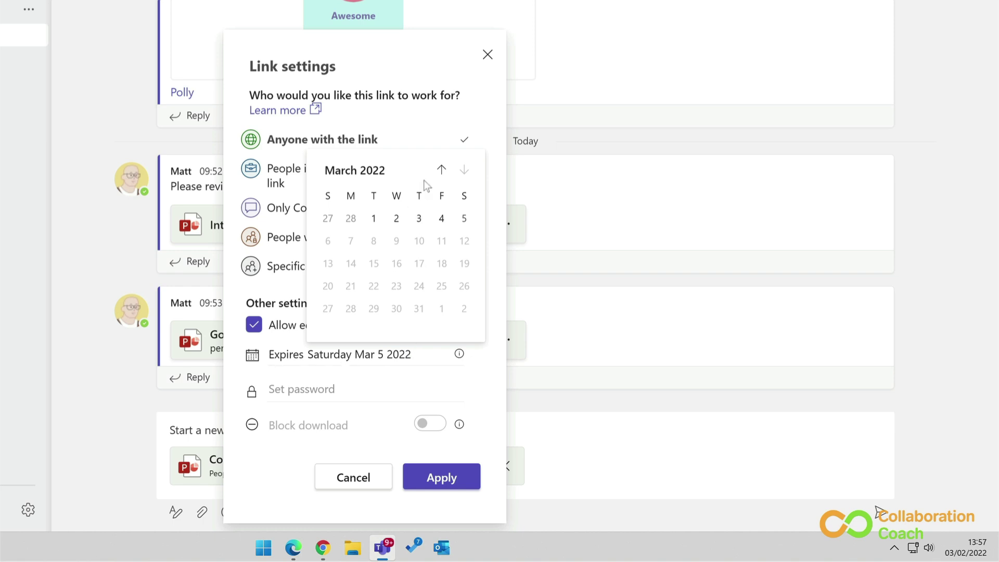
{"action": "left_click", "coordinate": [441, 170]}
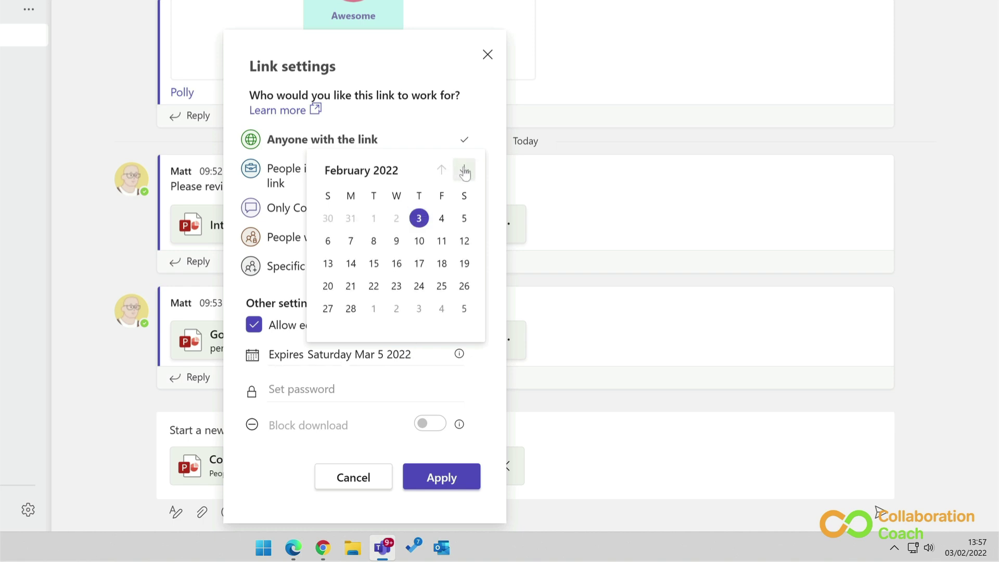
{"action": "left_click", "coordinate": [419, 264]}
{"action": "left_click", "coordinate": [480, 272]}
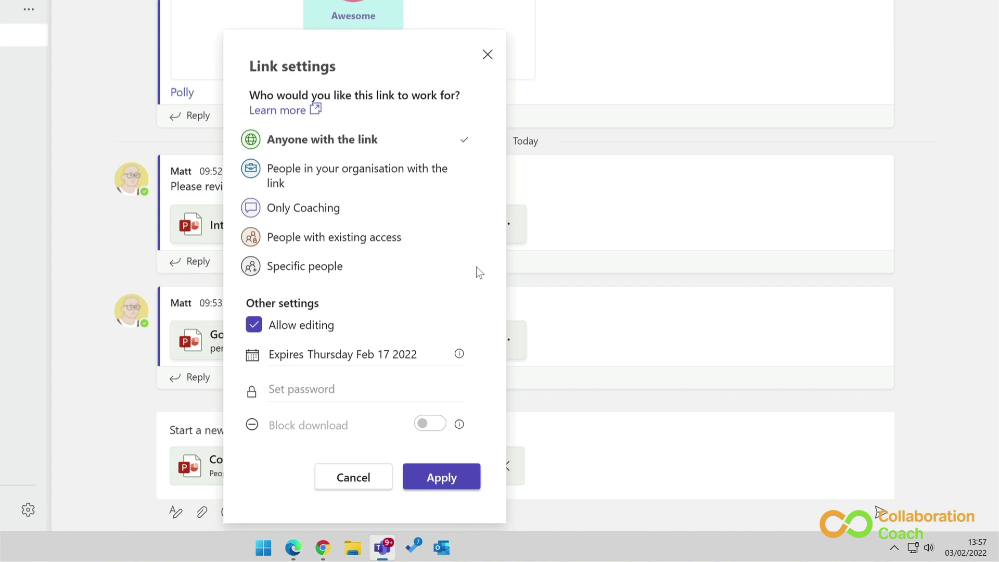
Enter a password to protect the sharing link
{"action": "left_click", "coordinate": [318, 387]}
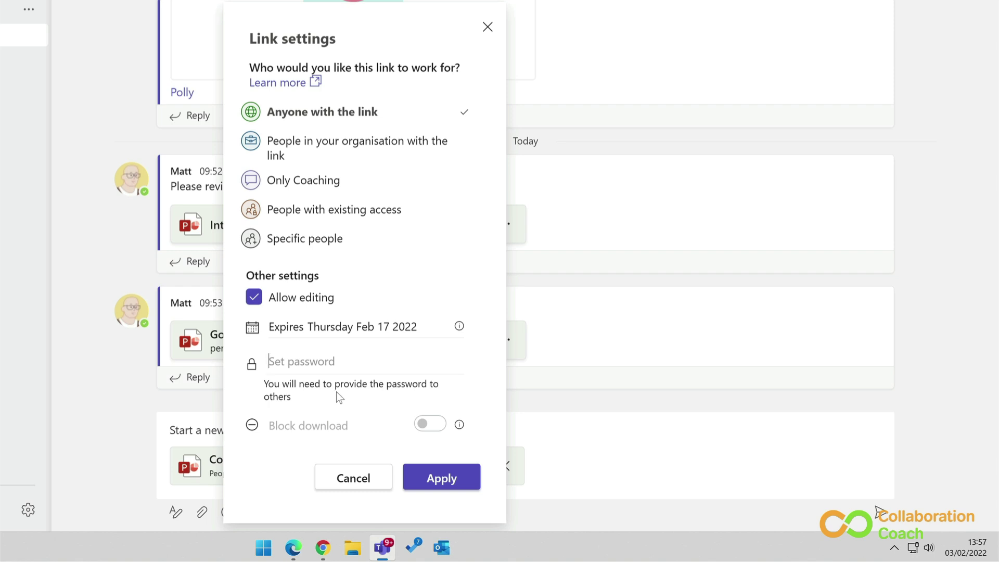
{"action": "type", "text": "*******"}
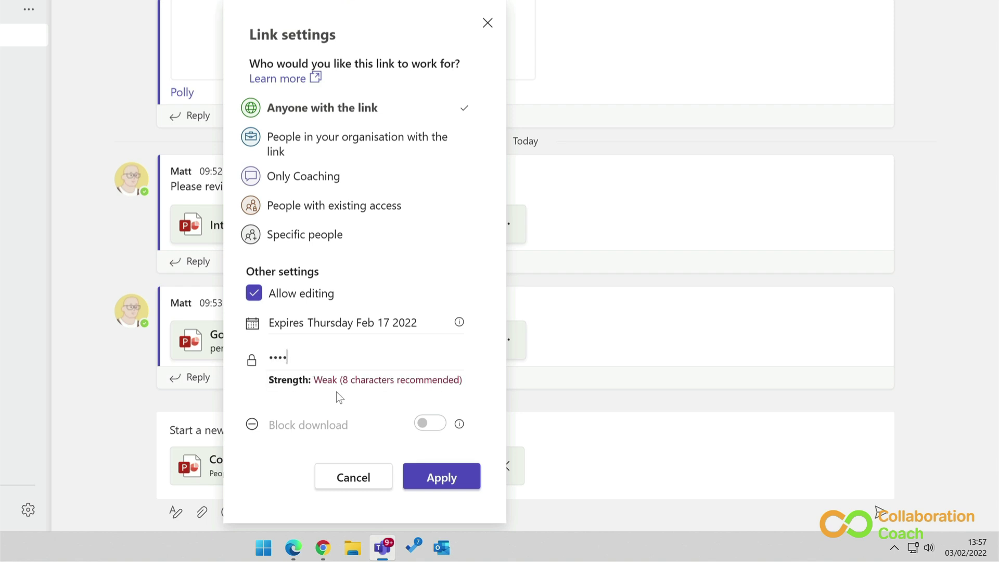
{"action": "type", "text": "*****"}
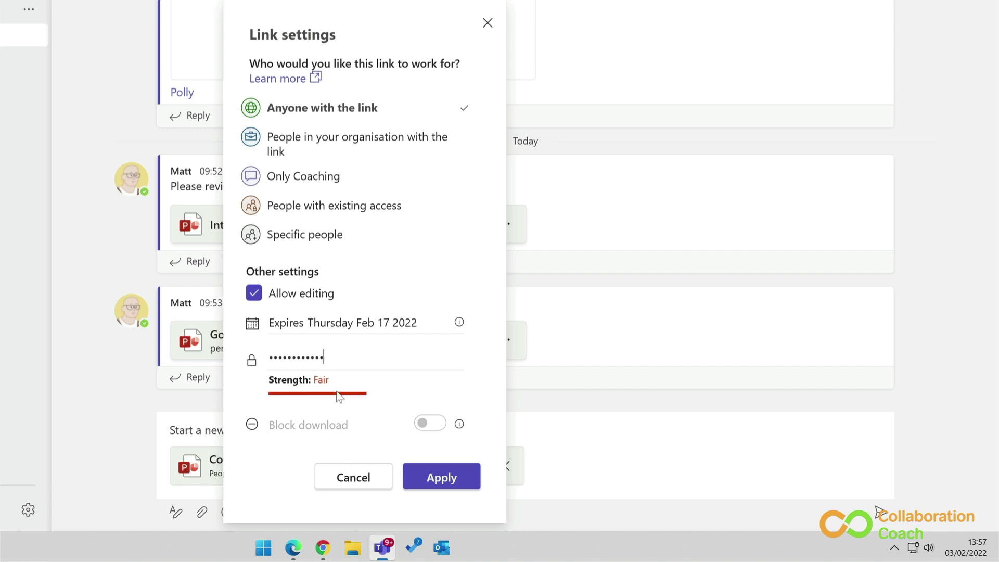
{"action": "type", "text": "****"}
Disallow editing for the anyone link and block downloads of the file
{"action": "left_click", "coordinate": [253, 294]}
{"action": "left_click", "coordinate": [456, 424]}
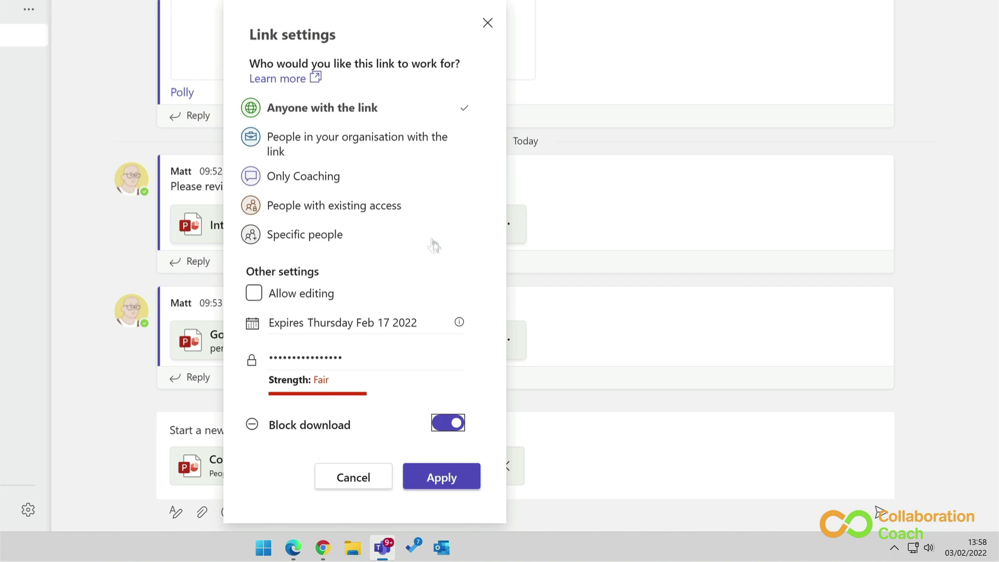
Switch the link to people in the organisation with the link and allow editing again
{"action": "left_click", "coordinate": [293, 141]}
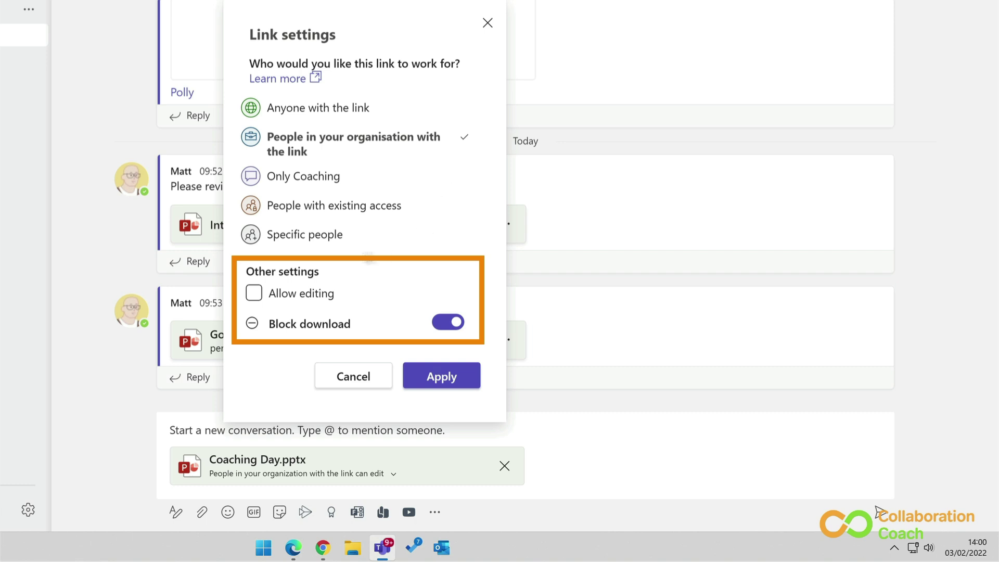
{"action": "left_click", "coordinate": [254, 293]}
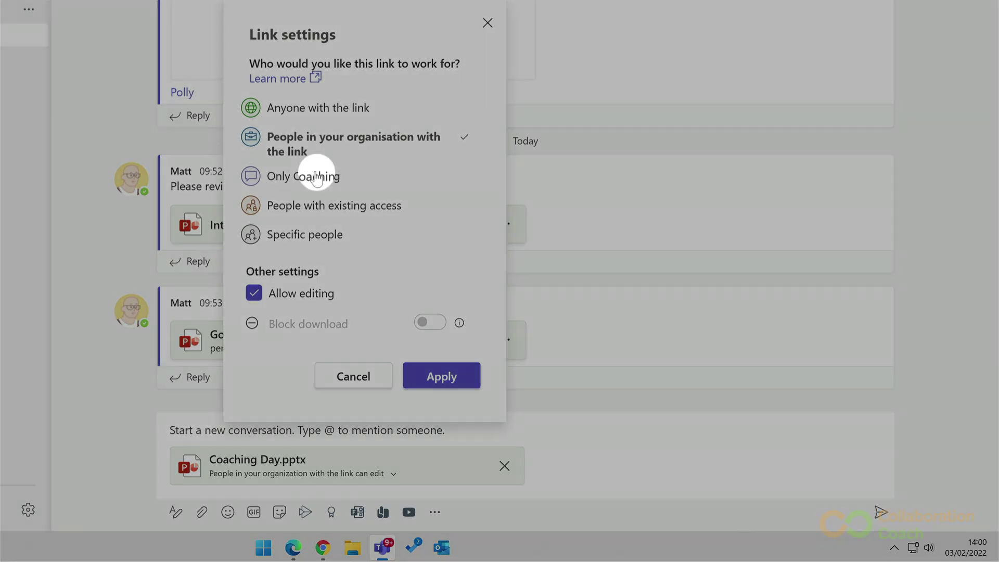
Limit the link to Only Coaching, and switch it to people with existing access
{"action": "left_click", "coordinate": [317, 177]}
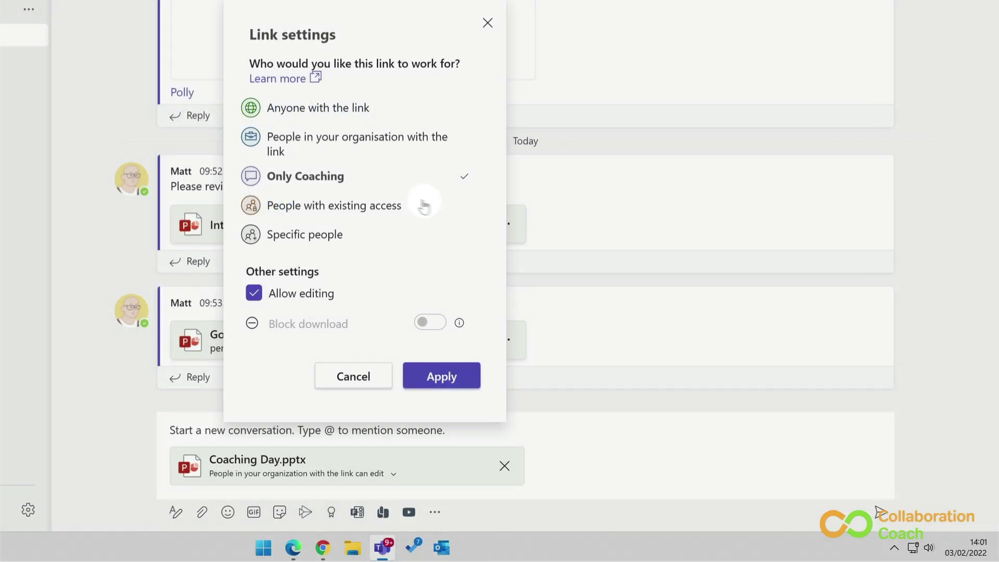
{"action": "left_click", "coordinate": [409, 205]}
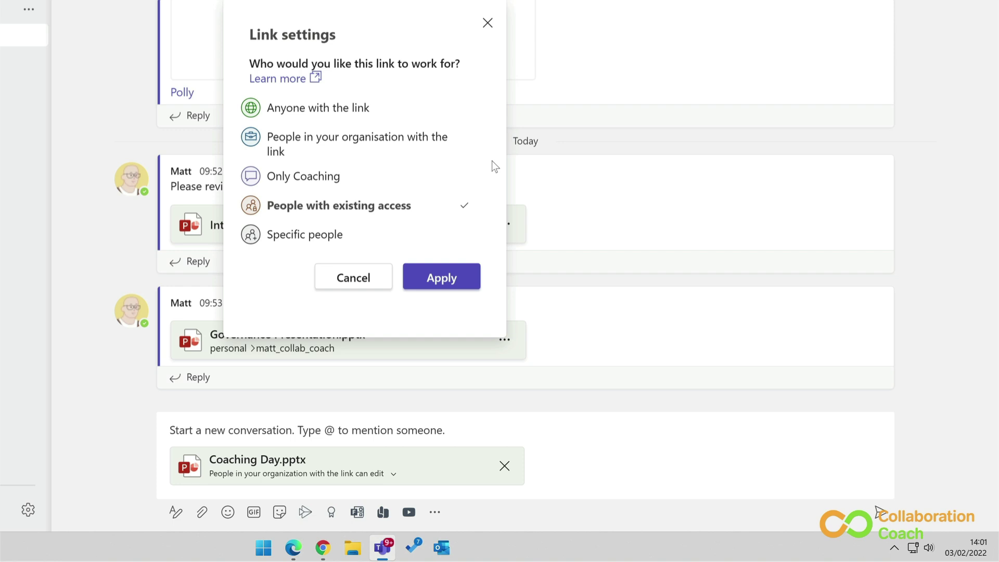
Apply the link to specific people, adding the Finance Members group alongside Coaching Members, and send the post
{"action": "left_click", "coordinate": [337, 236]}
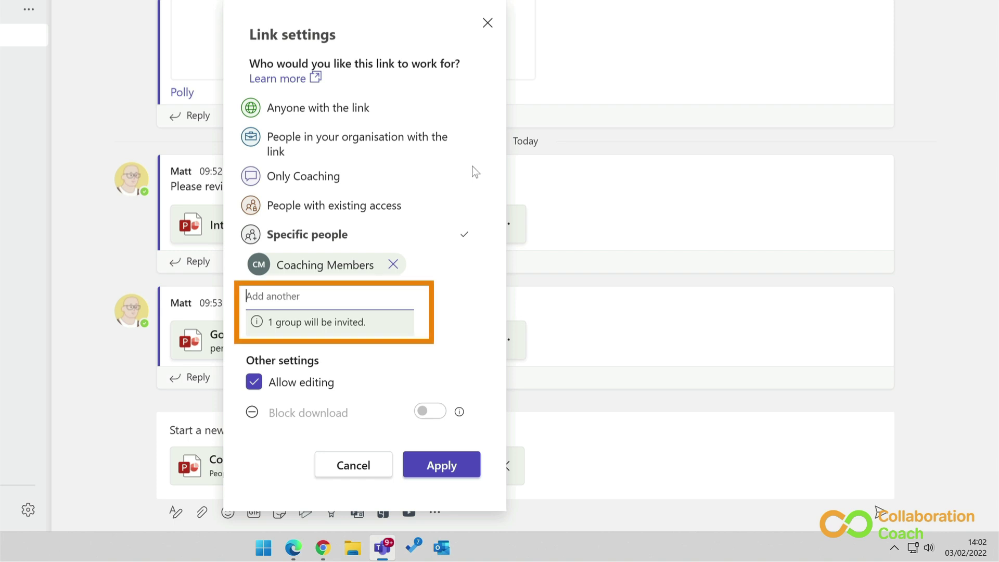
{"action": "type", "text": "finance"}
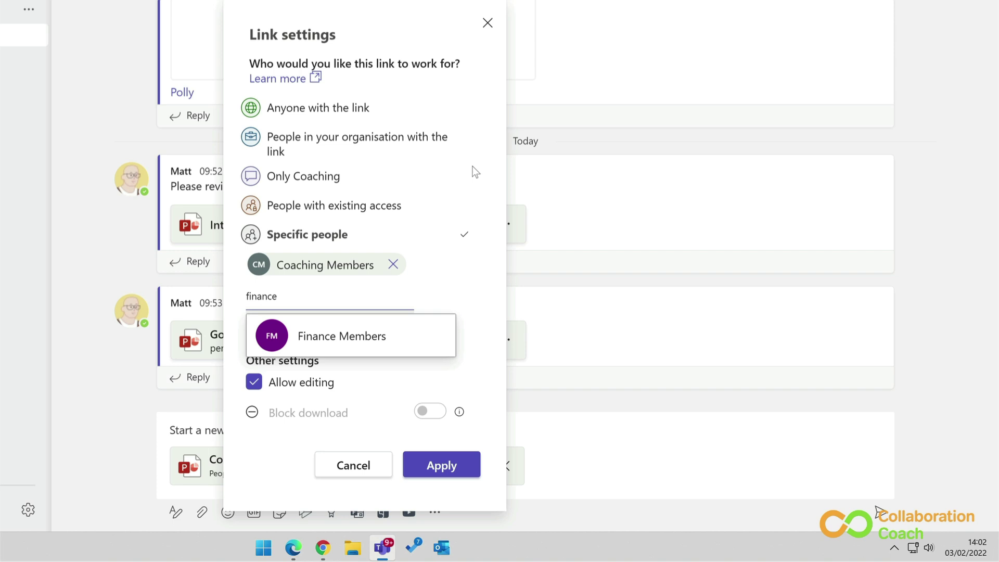
{"action": "left_click", "coordinate": [373, 338]}
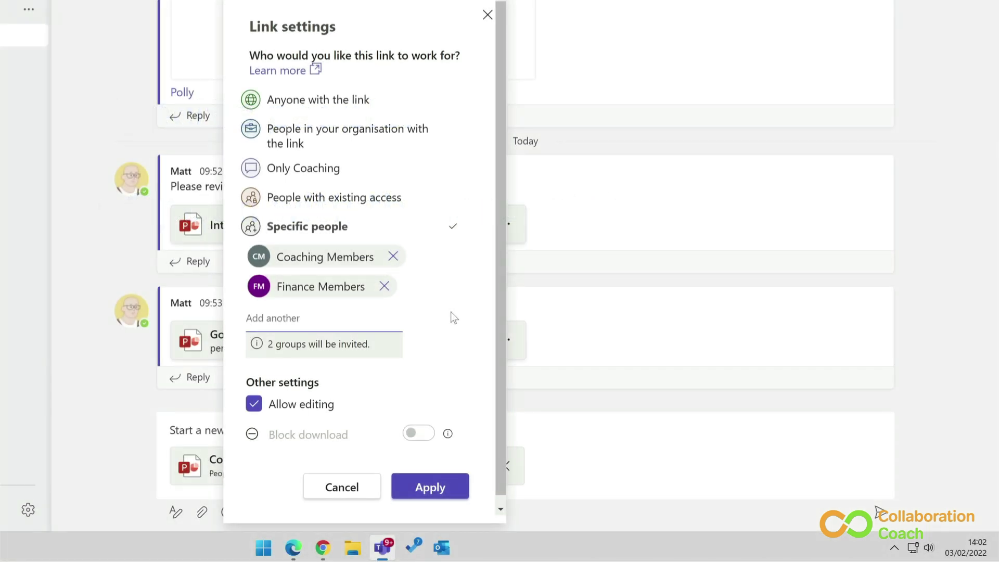
{"action": "left_click", "coordinate": [427, 485]}
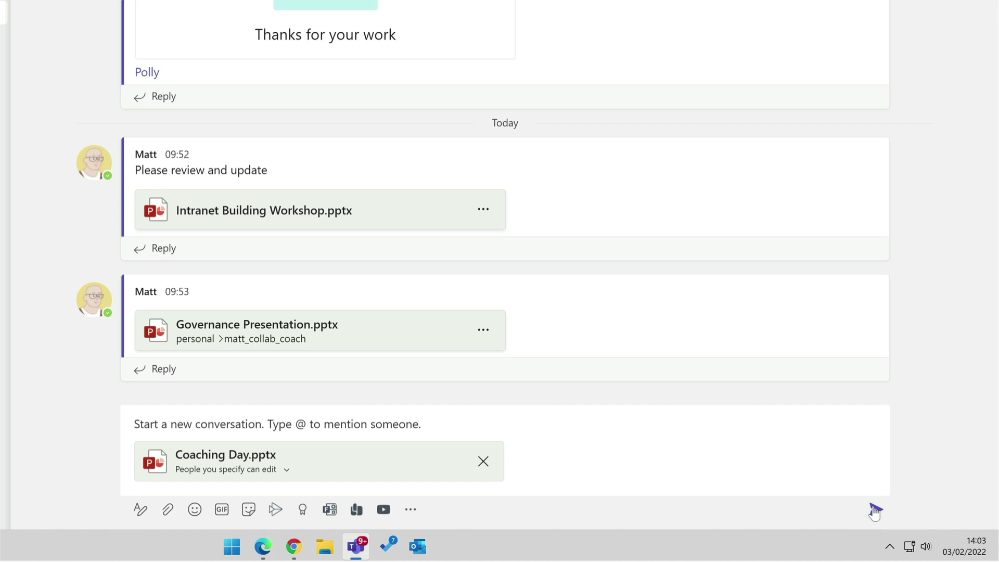
{"action": "left_click", "coordinate": [874, 510]}
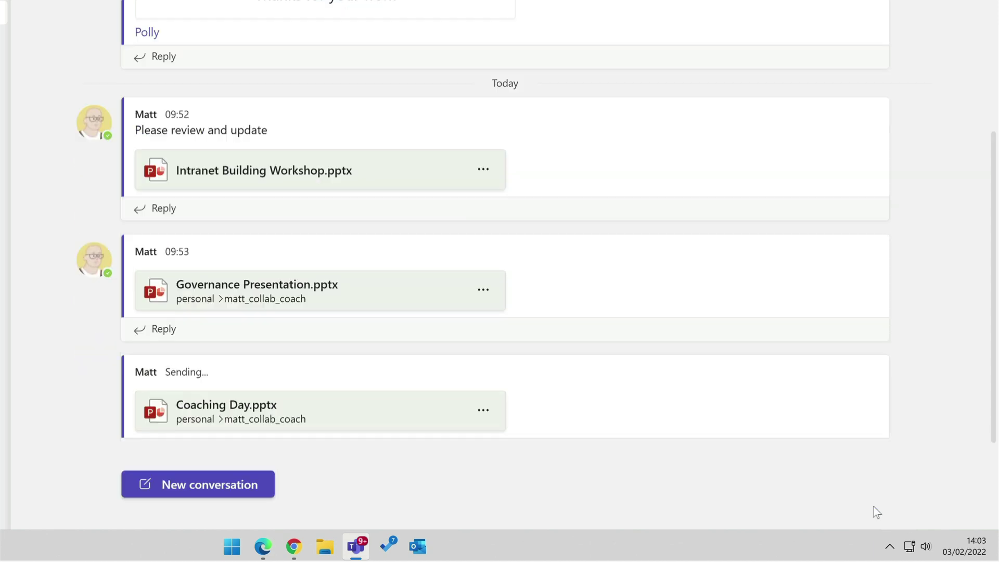